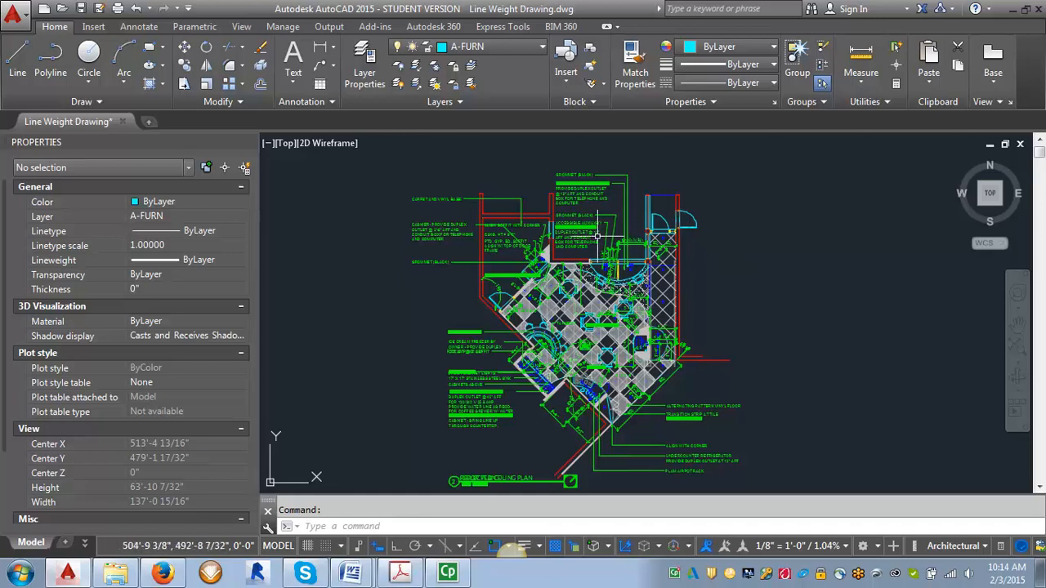
Step: Review the combined plan in model space, look through the layouts, and bring up Layout1 (2) with its two plan viewports
scroll(599, 235, down, 2)
scroll(588, 229, up, 6)
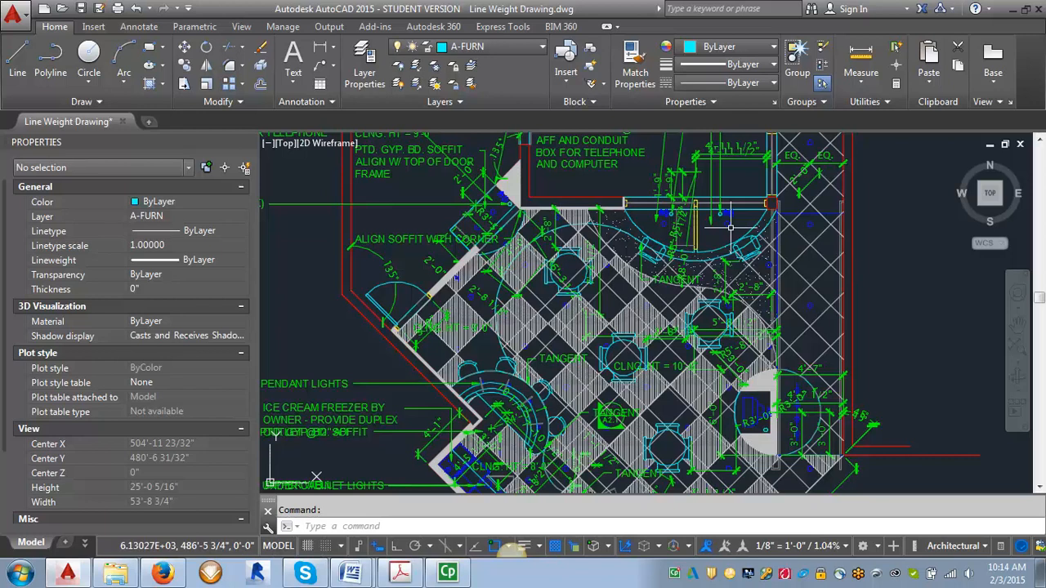
scroll(700, 273, down, 2)
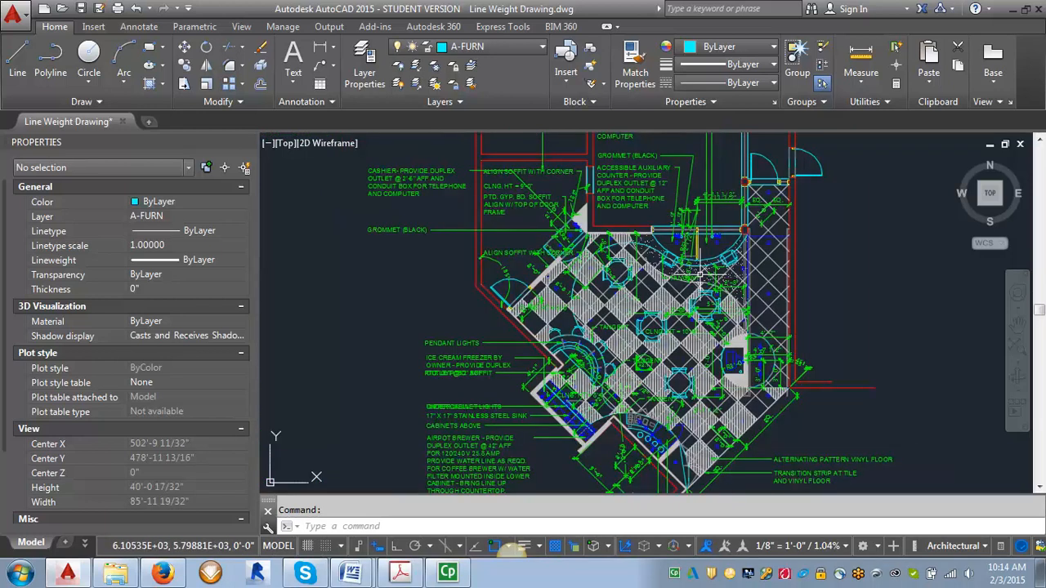
scroll(716, 283, down, 2)
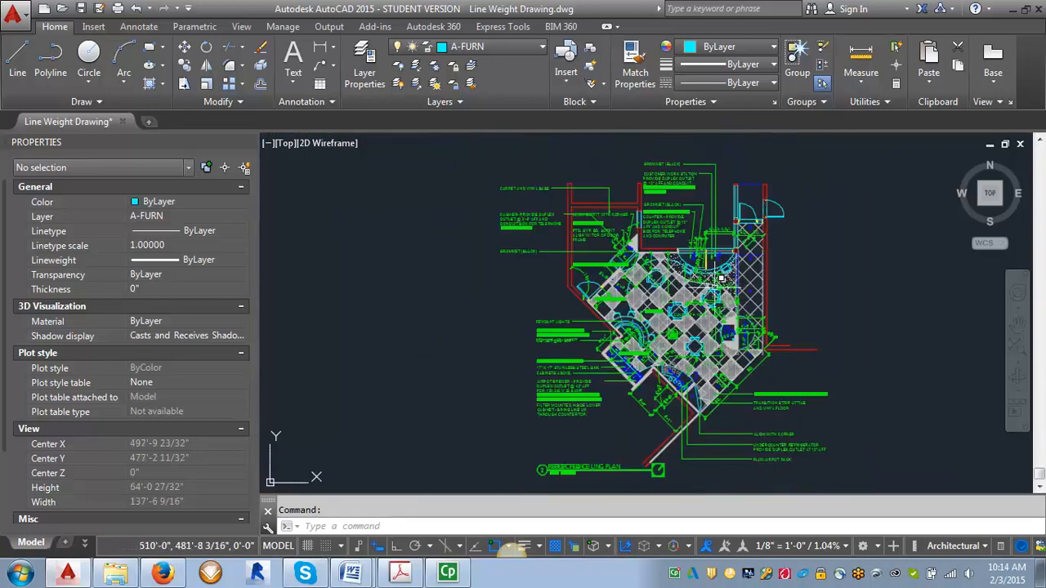
click(85, 546)
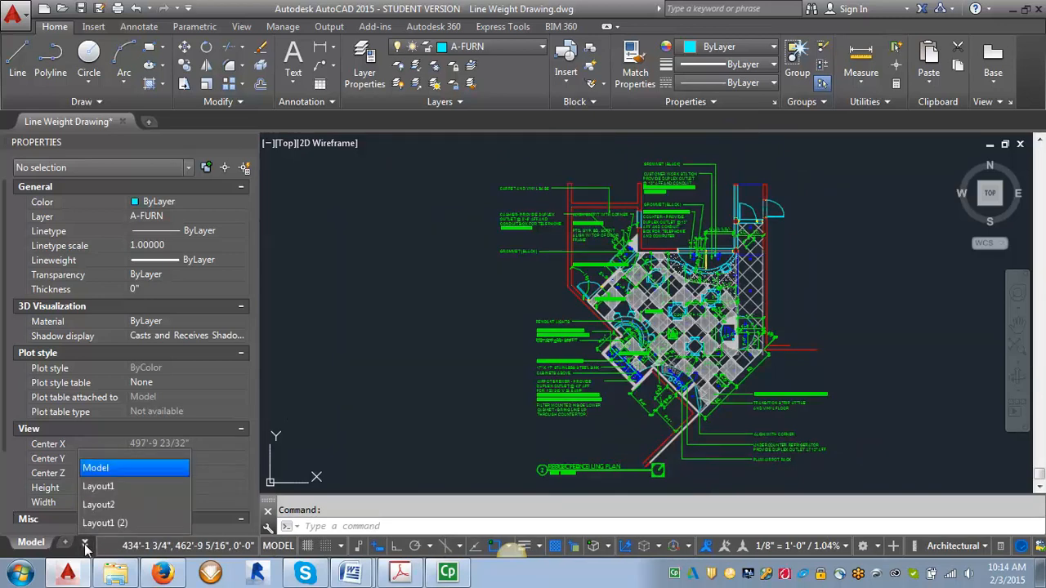
click(104, 488)
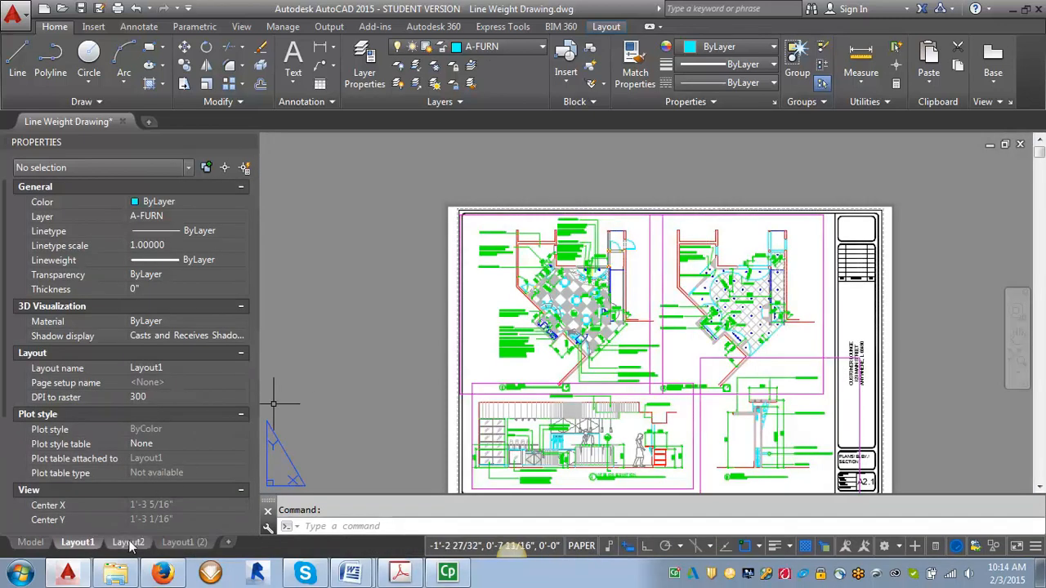
click(128, 543)
click(184, 543)
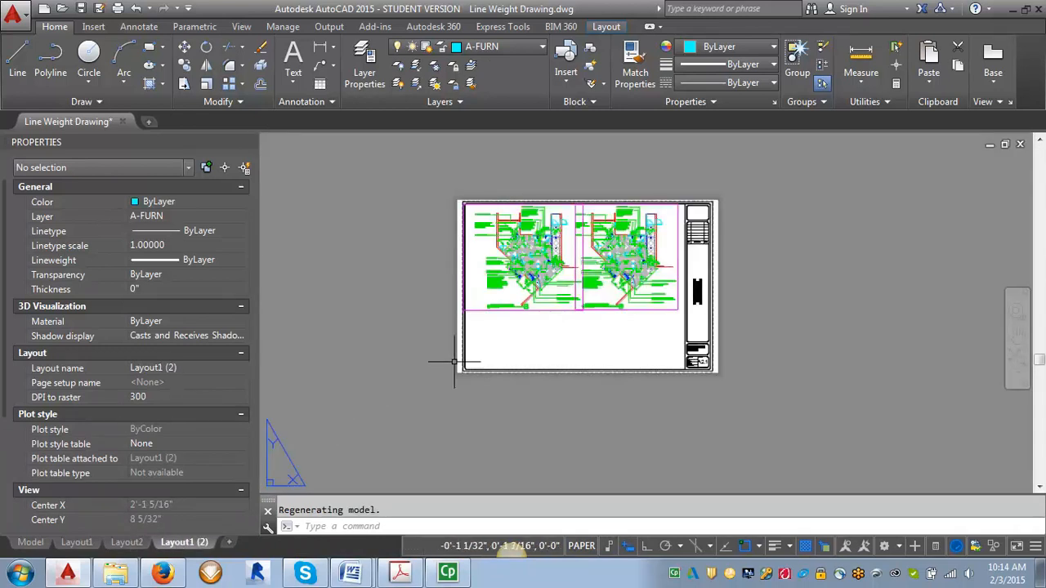
scroll(549, 172, up, 4)
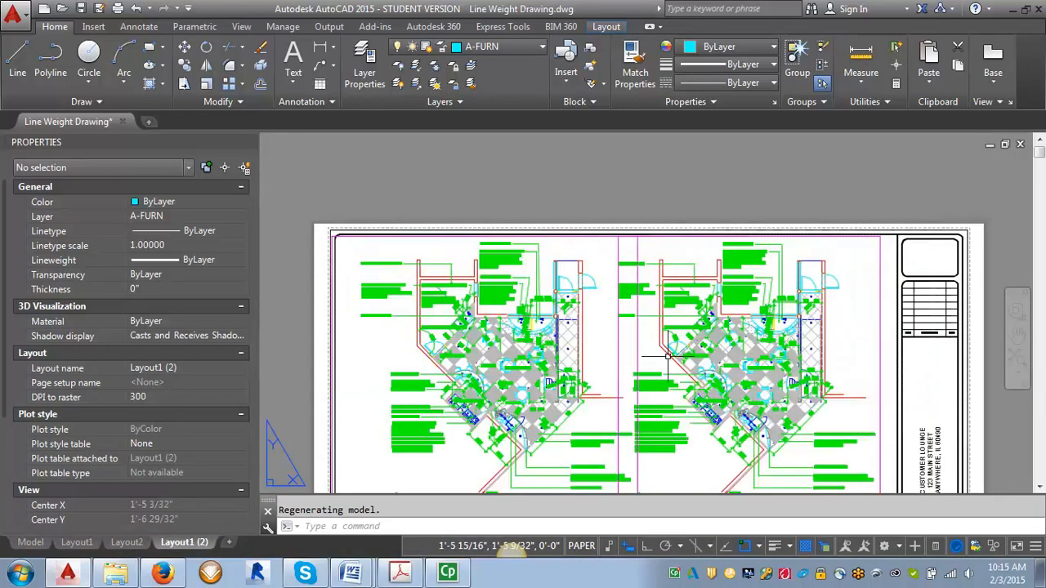
scroll(636, 296, down, 2)
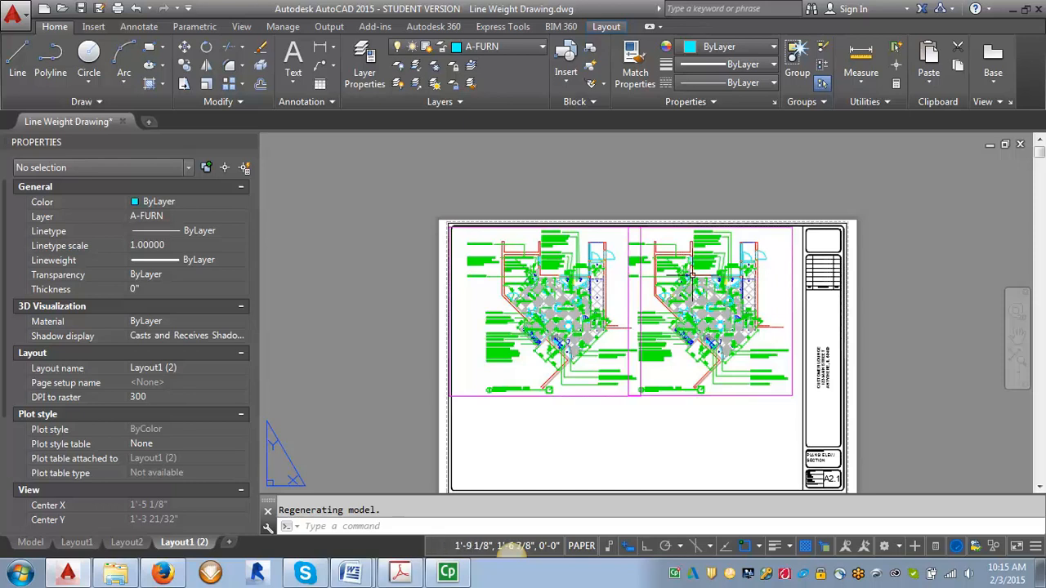
scroll(478, 296, up, 2)
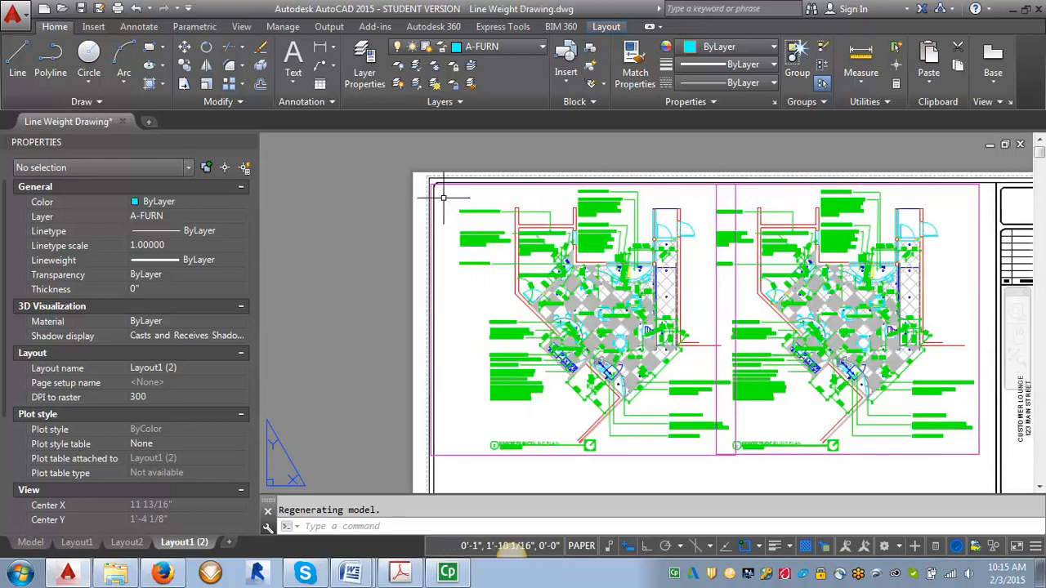
Step: Maximize the left-hand plan viewport on the sheet and examine the overlapping floor and ceiling information
double_click(498, 455)
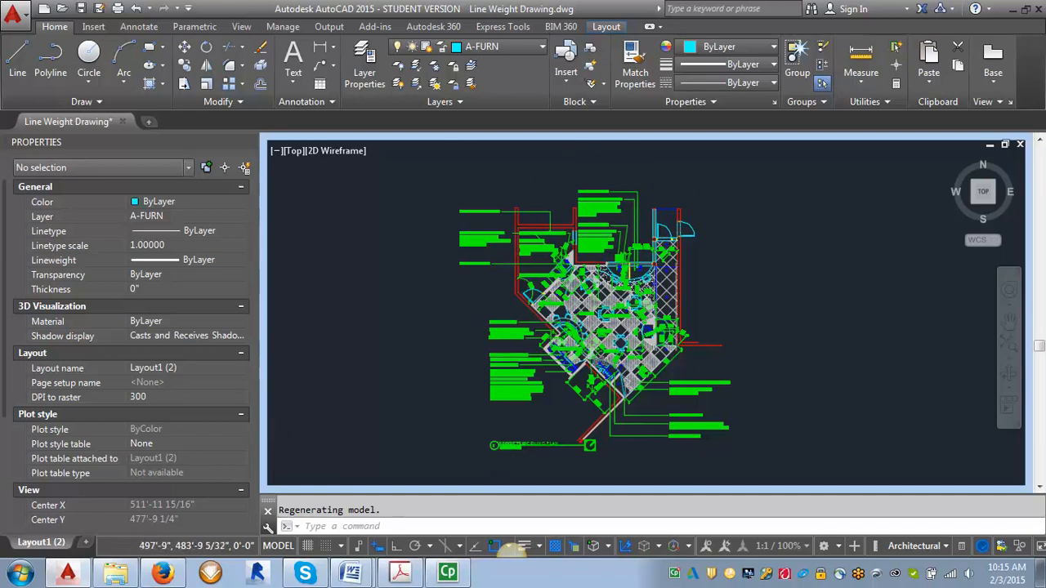
scroll(582, 278, up, 5)
scroll(582, 277, down, 5)
scroll(588, 270, down, 2)
scroll(548, 236, up, 5)
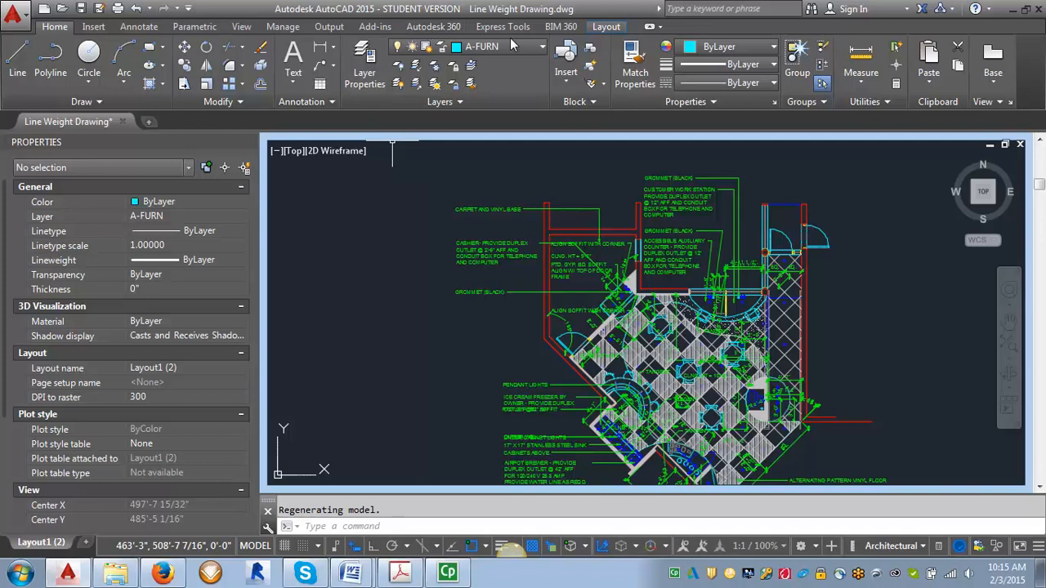
Step: Freeze the layers A-ANNO-NOTE-CLNG, A-CLNG and A-CLNG-GRID in the current viewport only
click(368, 57)
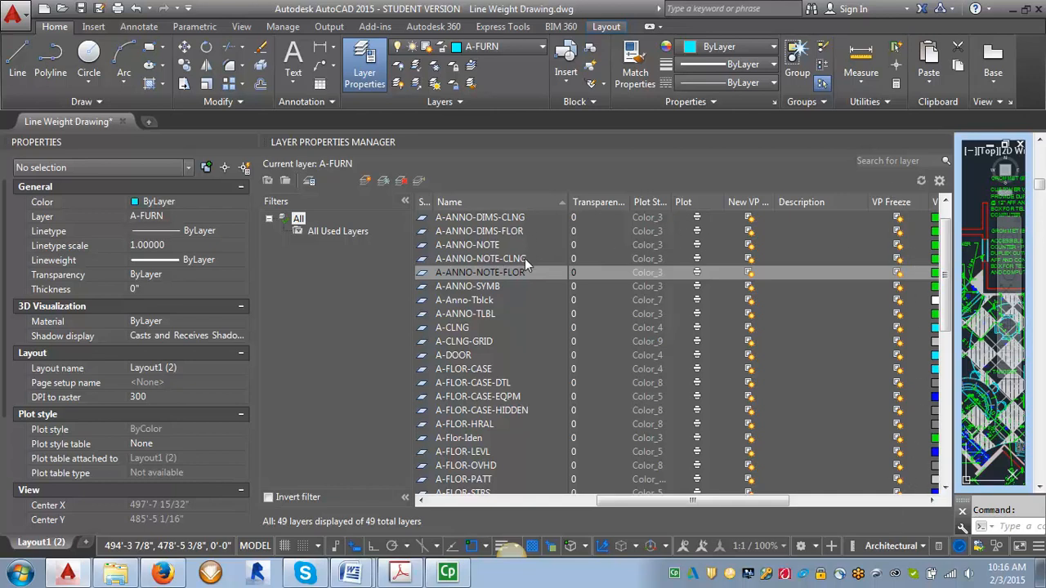
click(898, 259)
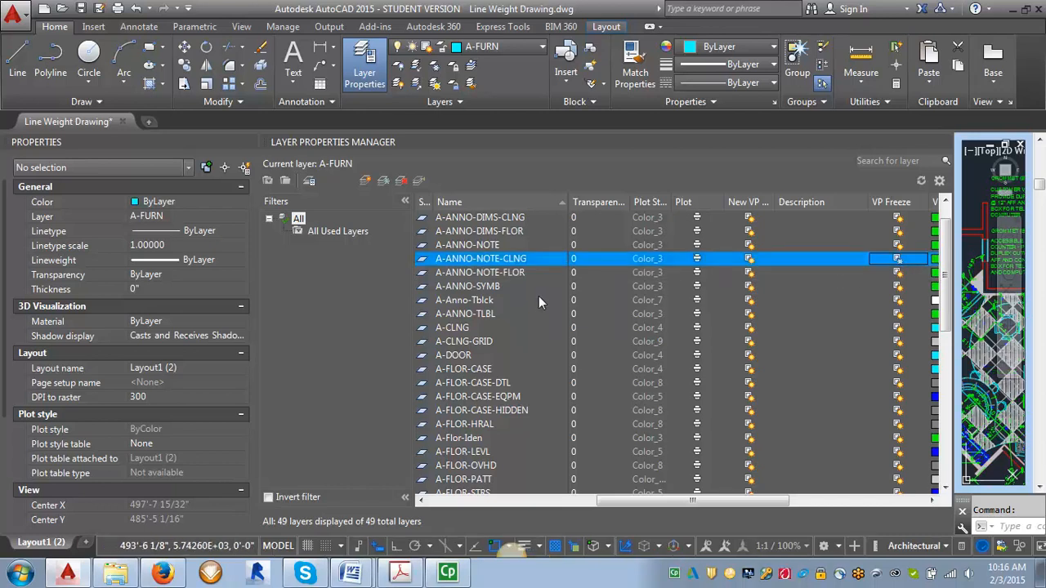
click(897, 328)
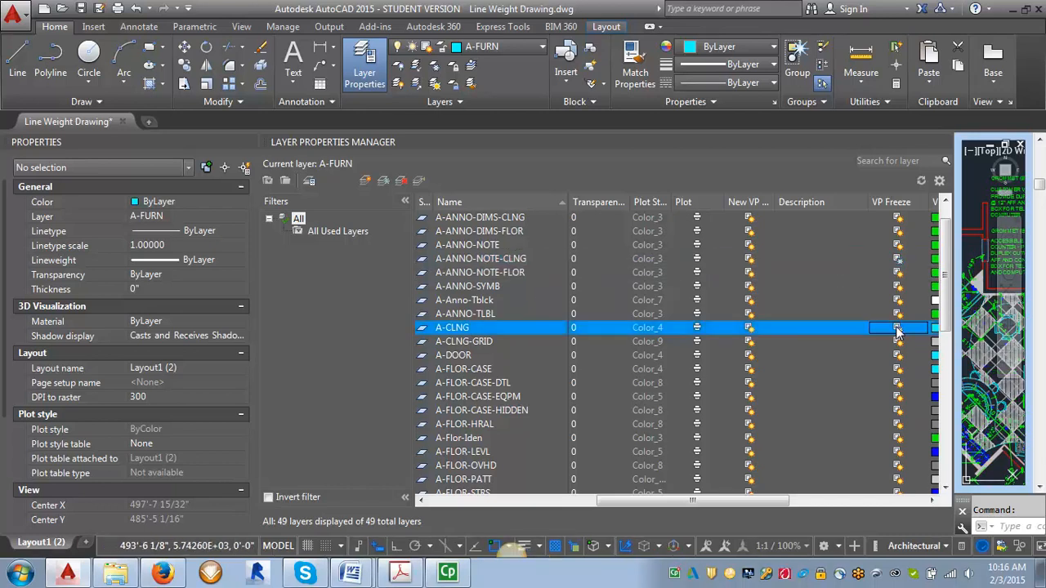
click(898, 342)
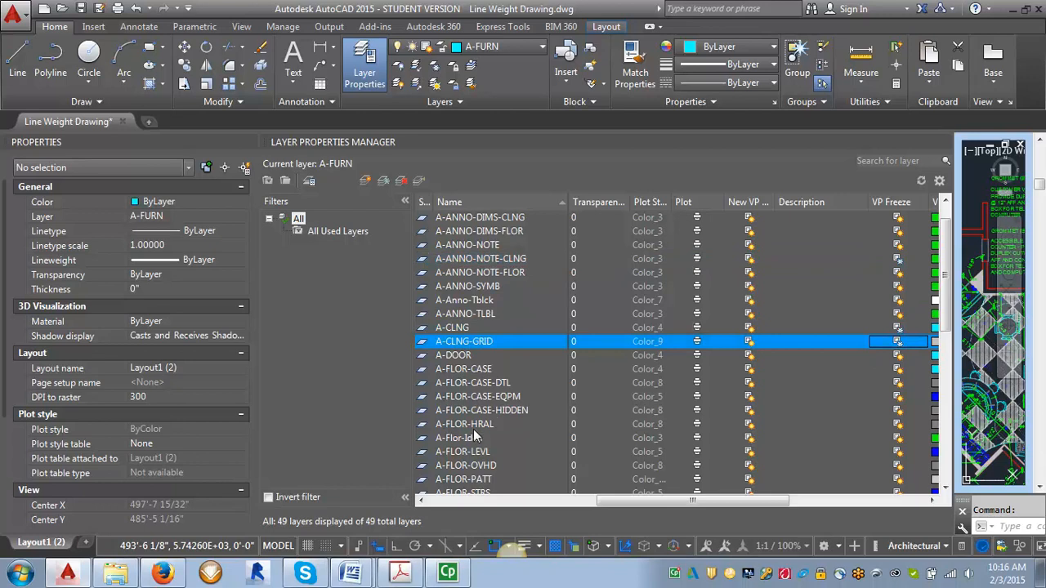
Step: Freeze the A-LITE and E-POWER layers in the current viewport and close the layer manager
click(946, 488)
click(945, 489)
click(945, 488)
click(945, 488)
click(946, 489)
click(946, 489)
click(946, 489)
click(946, 489)
click(945, 488)
click(946, 488)
click(946, 488)
click(945, 489)
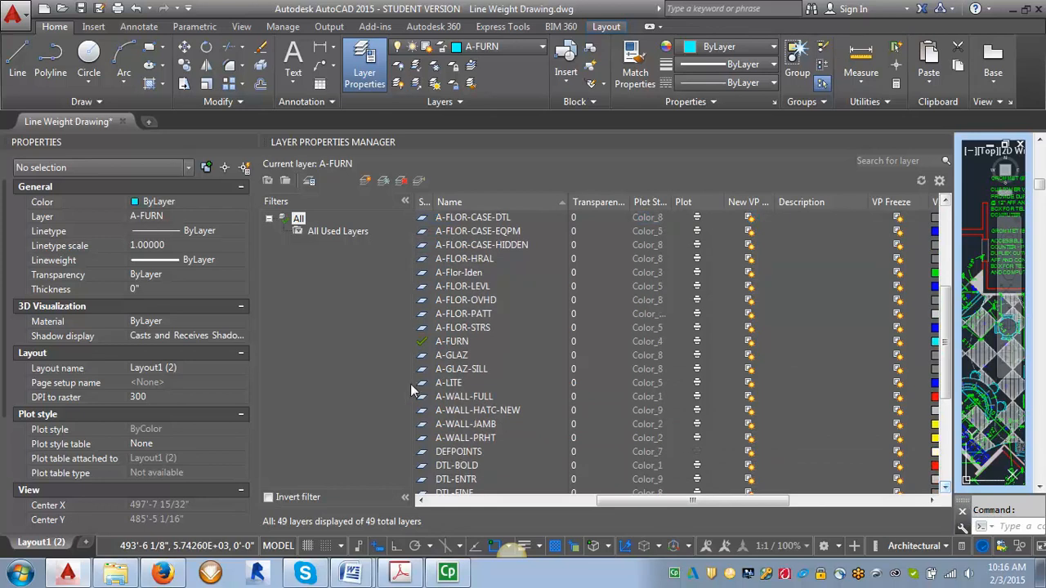
click(897, 381)
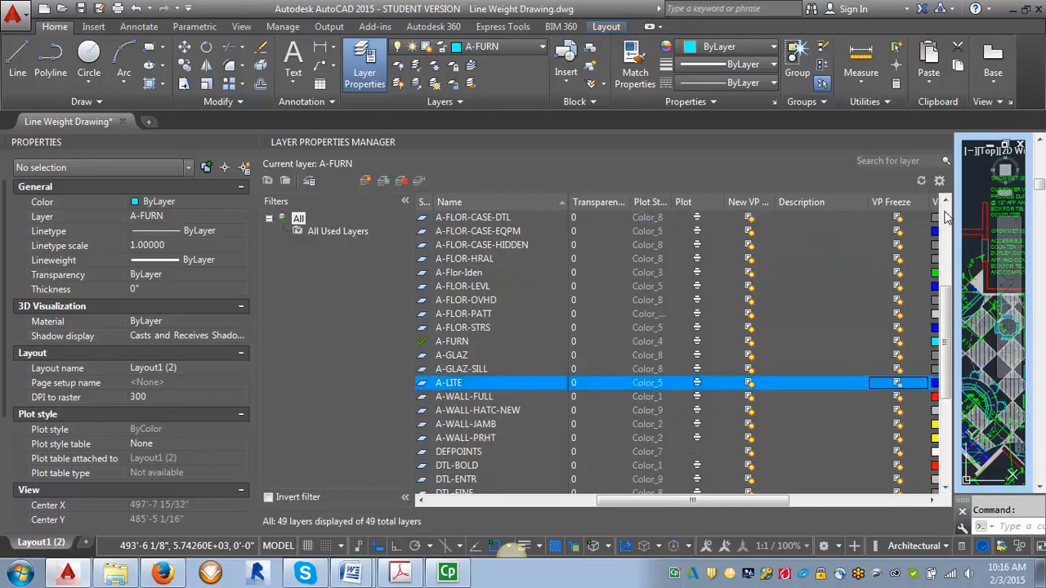
click(945, 488)
click(945, 489)
click(945, 488)
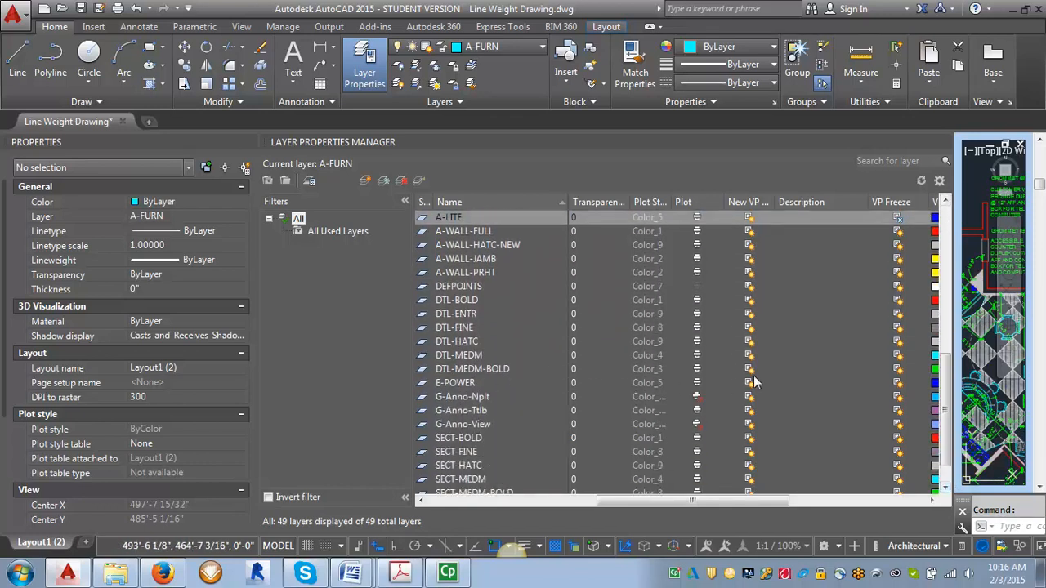
click(900, 381)
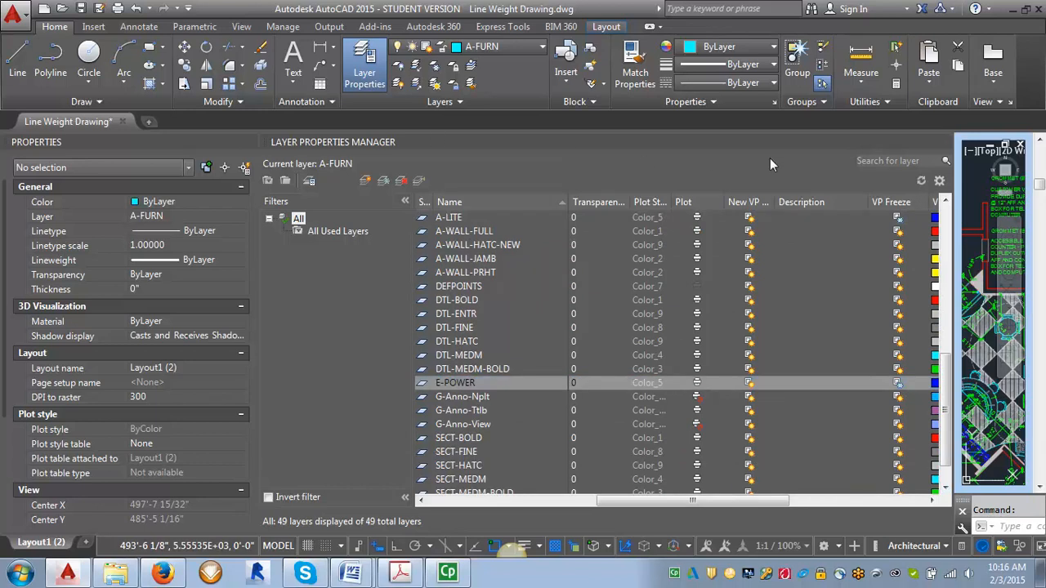
click(944, 143)
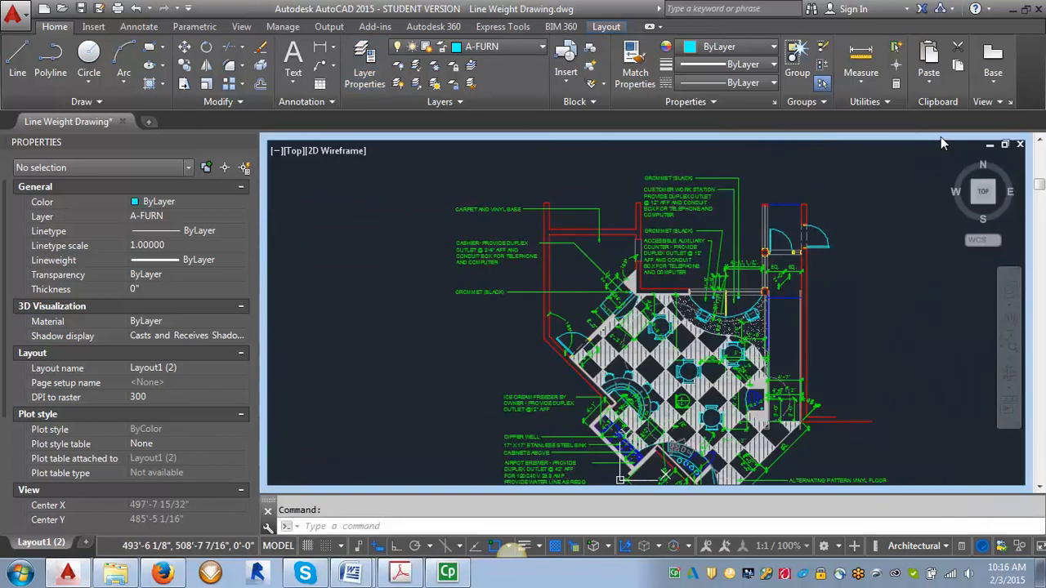
Step: Inspect the plan for leftover ceiling dimensions and freeze the A-ANNO-DIMS-CLNG layer in the current viewport
scroll(584, 335, up, 5)
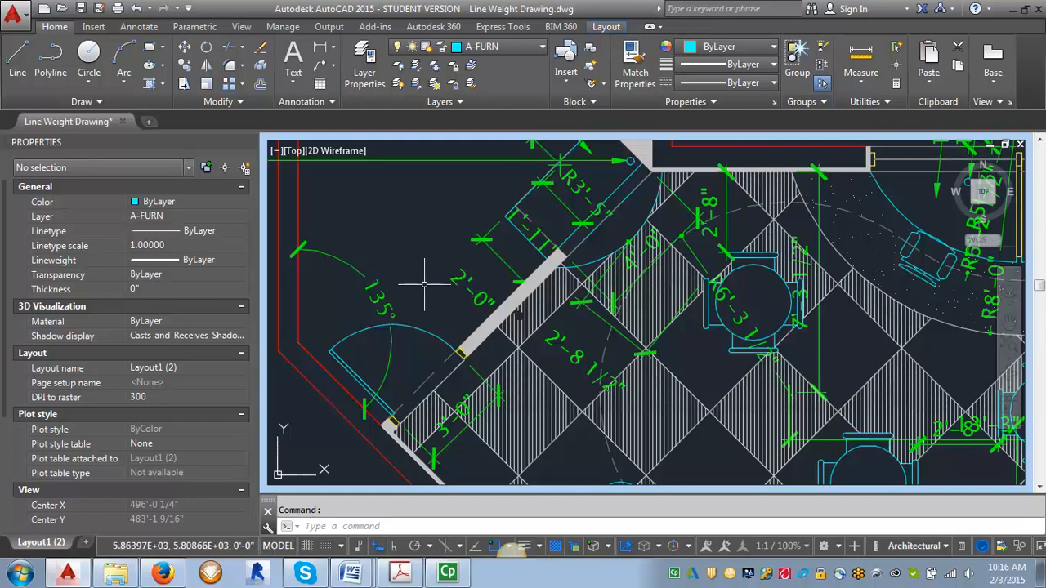
scroll(392, 282, down, 5)
scroll(867, 270, down, 2)
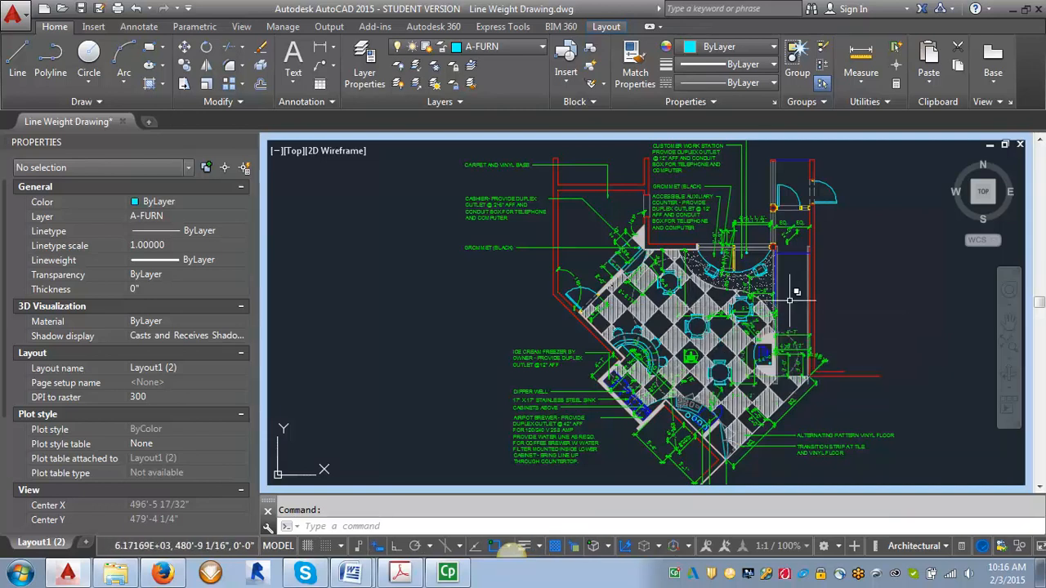
scroll(675, 462, up, 6)
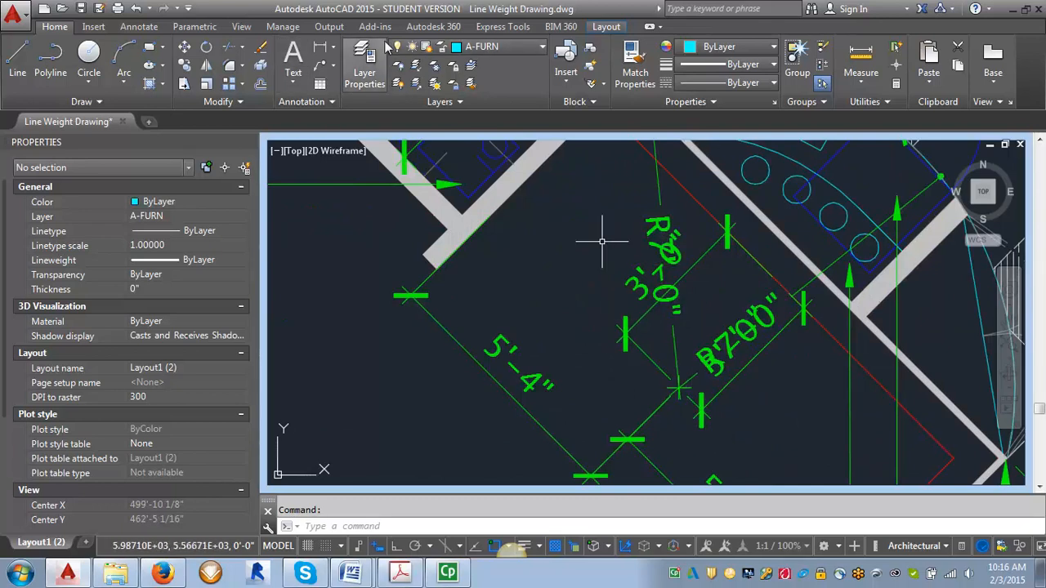
click(366, 67)
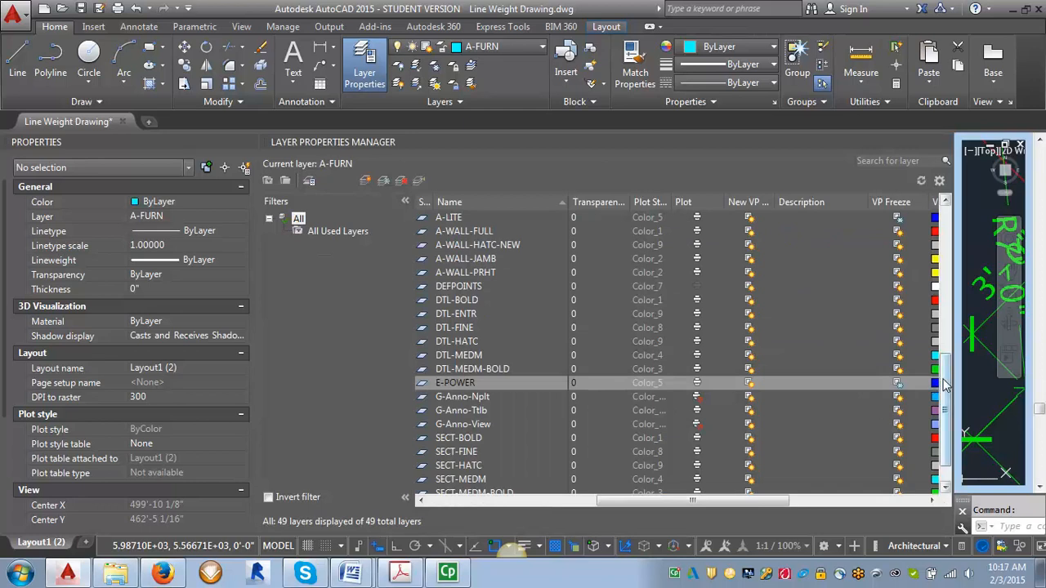
scroll(939, 380, up, 8)
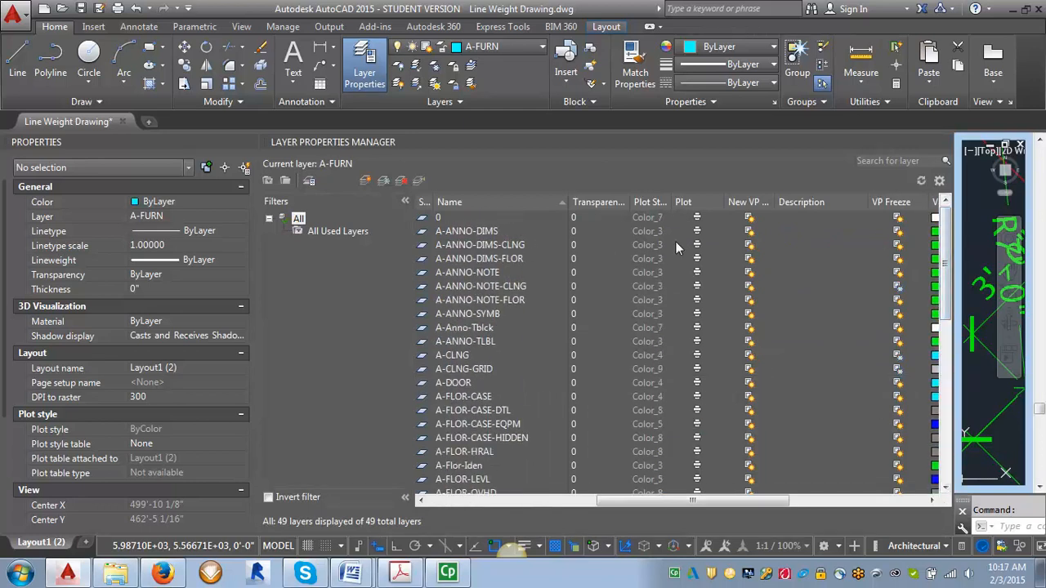
click(897, 246)
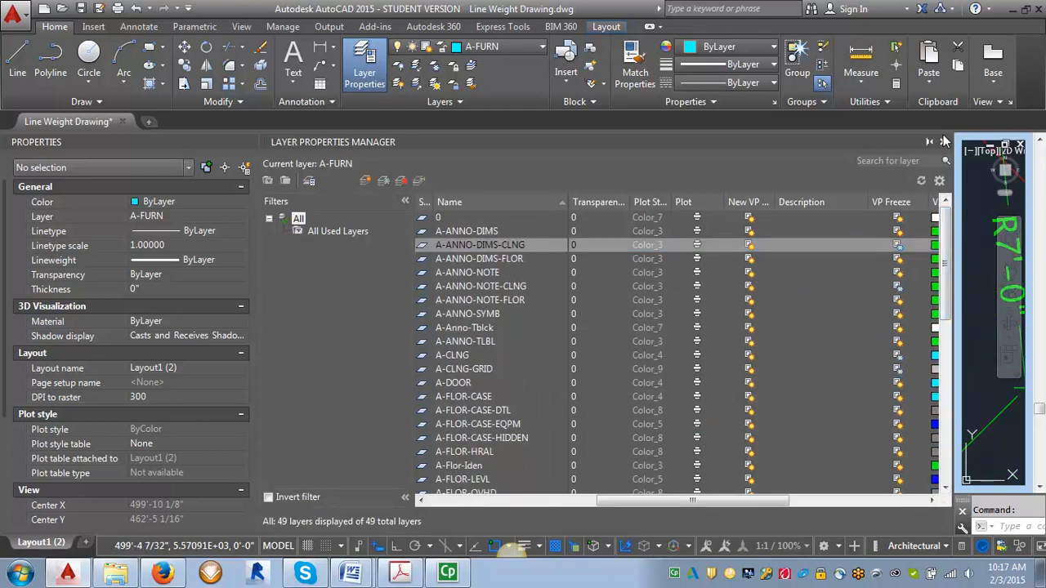
click(945, 142)
Step: Restore the maximized viewport to the paper space sheet and compare the floor plan with the neighbouring plan
scroll(572, 277, down, 5)
scroll(581, 369, down, 2)
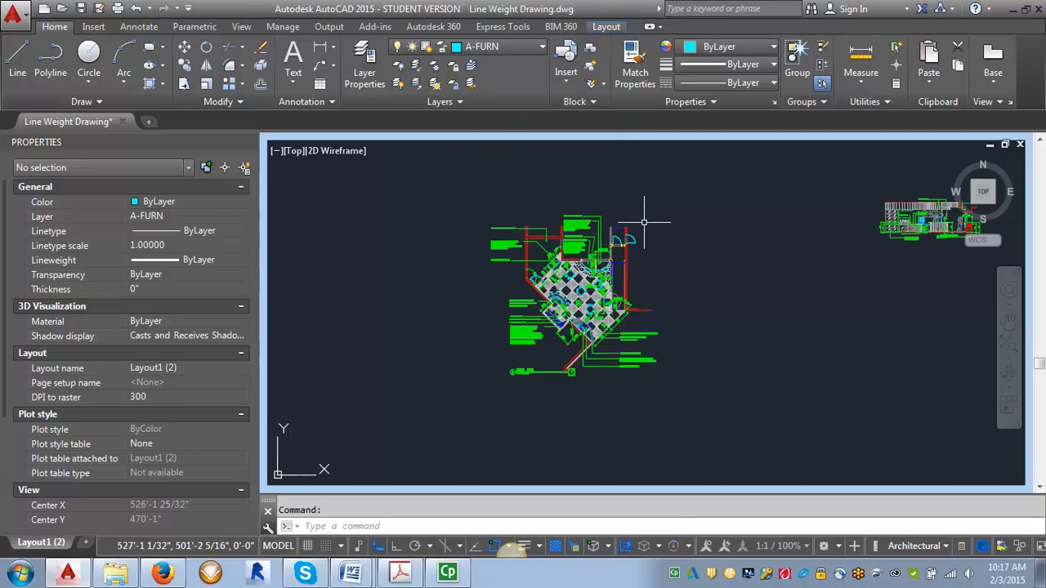
double_click(563, 137)
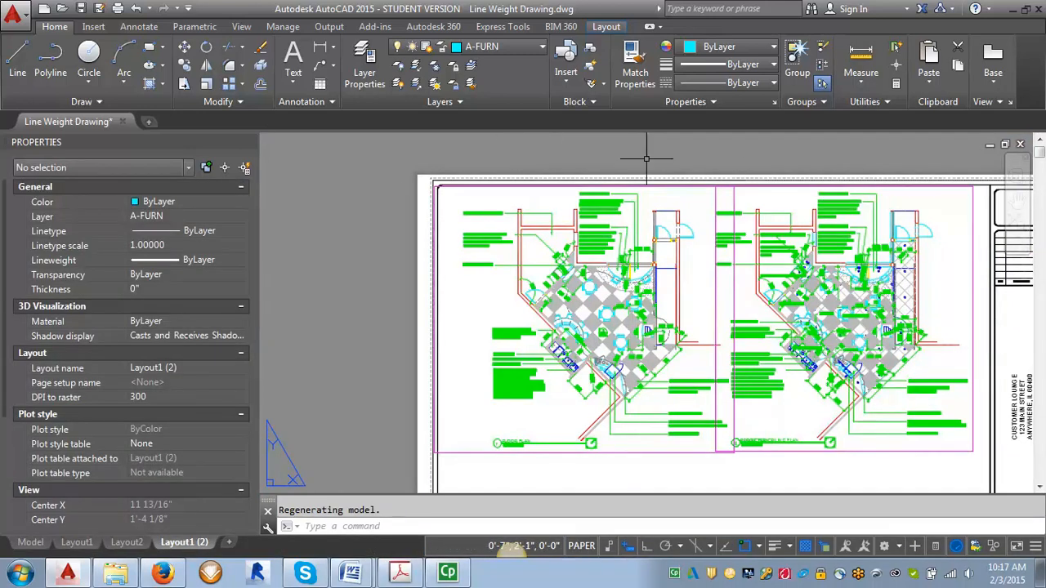
scroll(709, 375, up, 4)
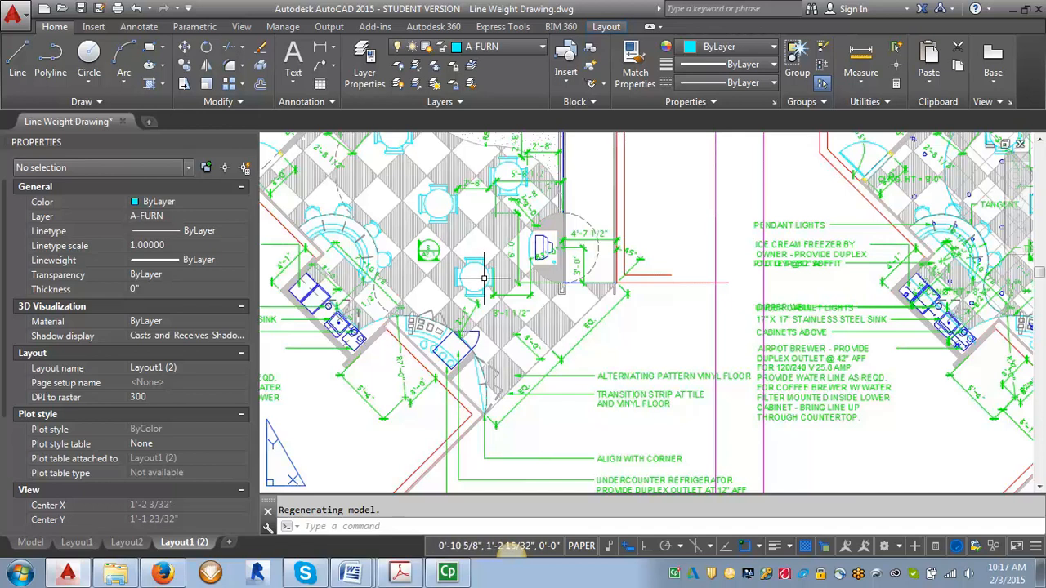
scroll(572, 310, down, 4)
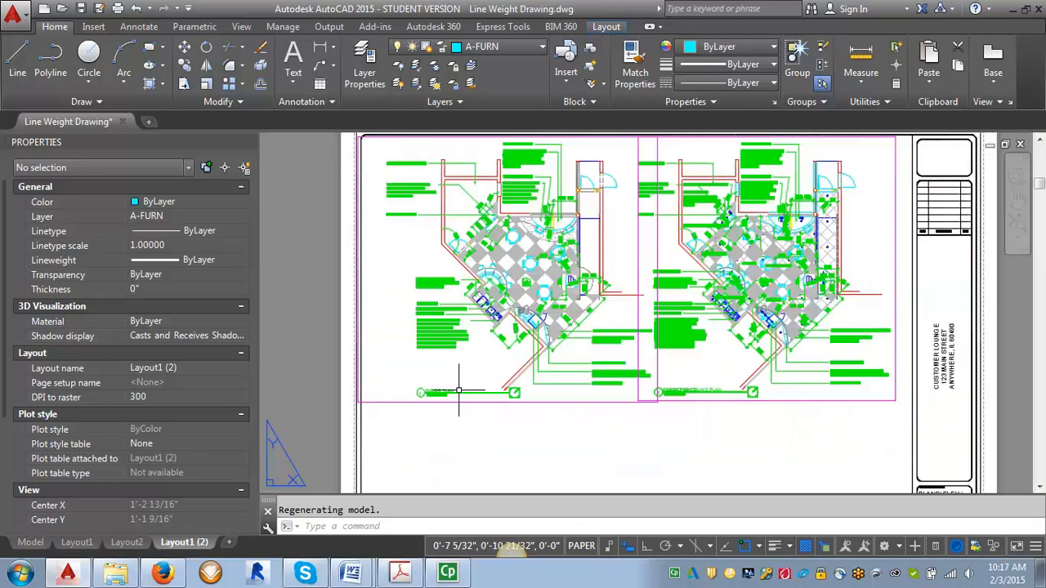
Step: Check the full drawing in model space and return to Layout1 (2)
click(34, 546)
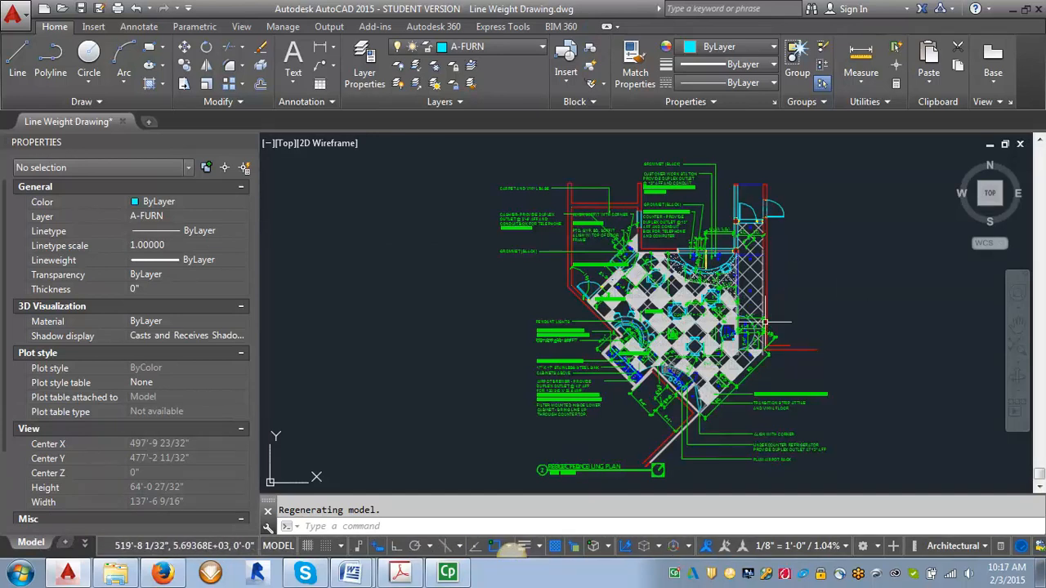
click(86, 546)
click(113, 529)
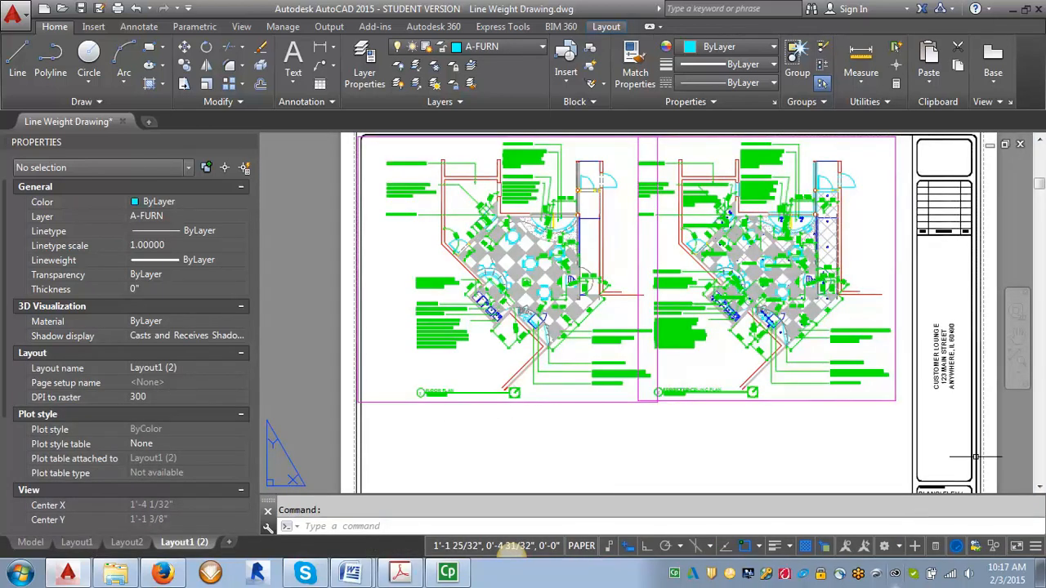
Step: Maximize the reflected ceiling plan viewport and freeze the A-ANNO-DIMS-FLOR and A-ANNO-NOTE-FLOR layers in that viewport only
double_click(897, 162)
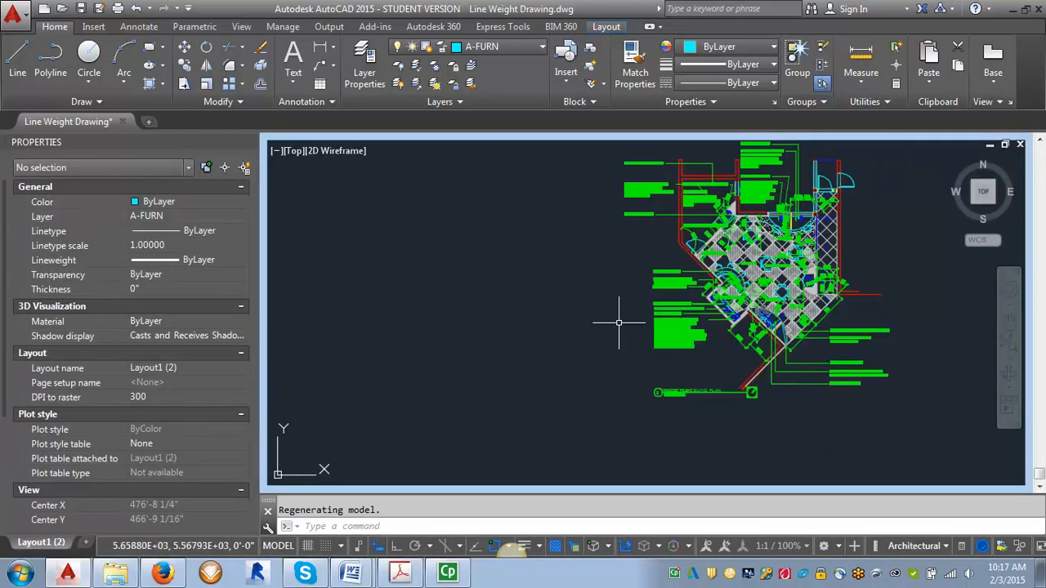
scroll(654, 322, up, 4)
scroll(596, 230, up, 3)
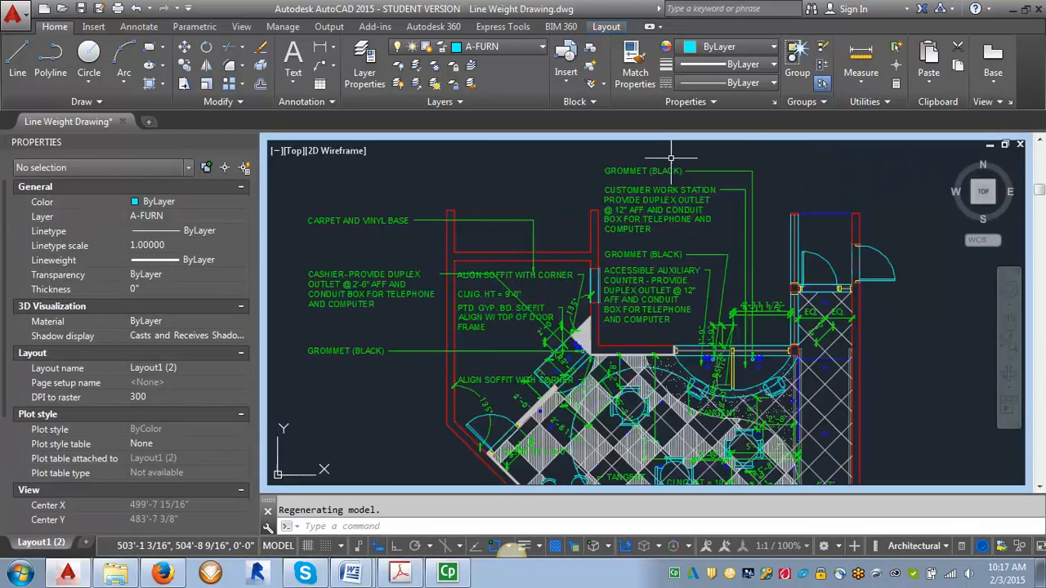
click(364, 61)
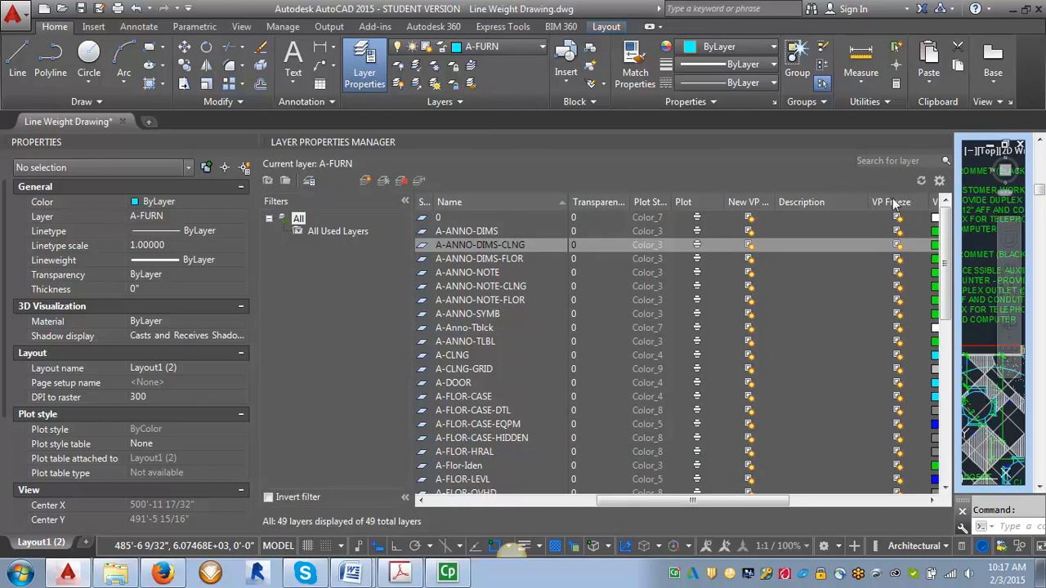
click(896, 260)
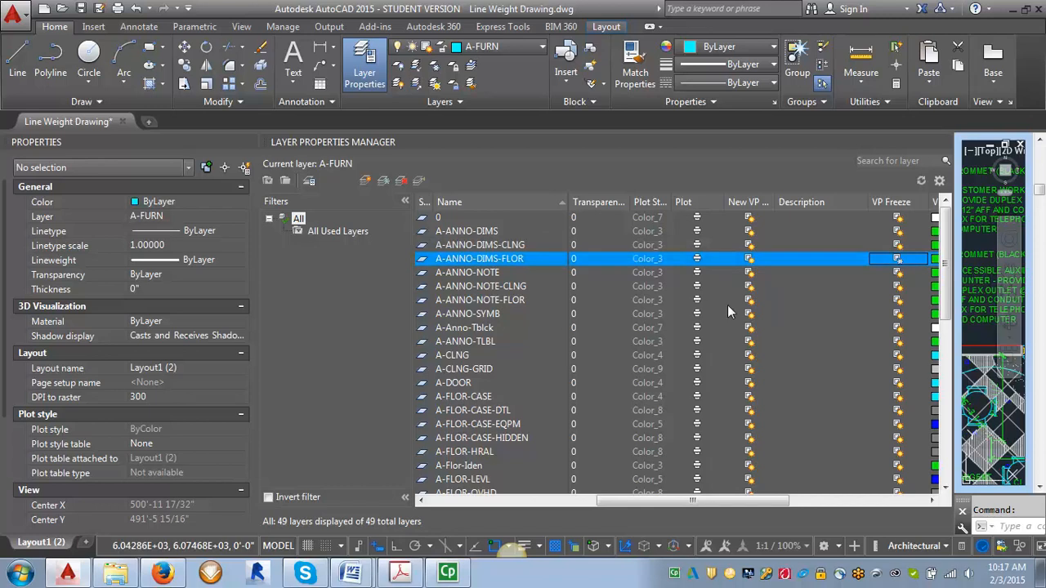
click(896, 301)
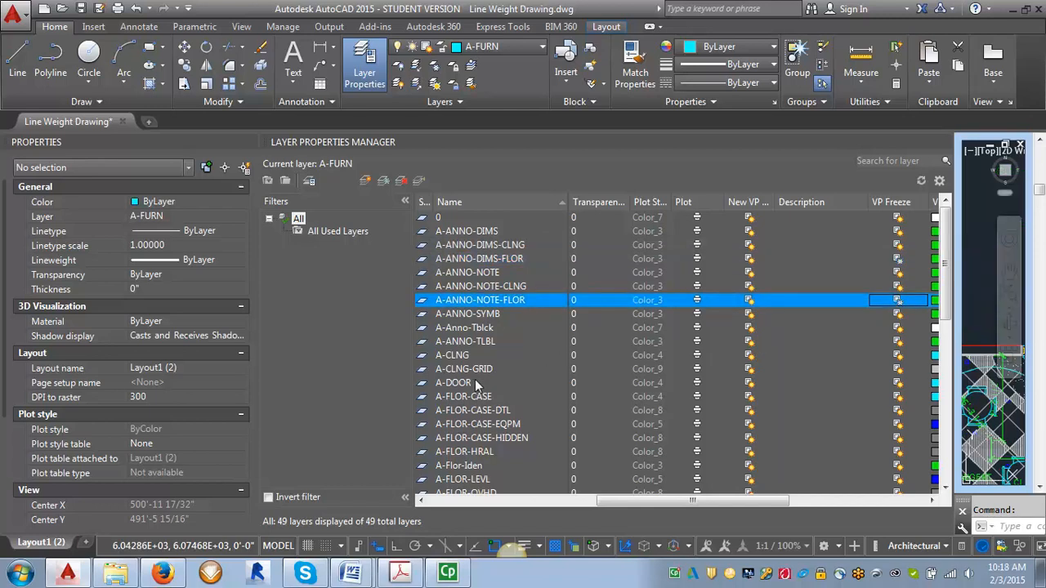
Step: Freeze the A-DOOR, A-FLOR-CASE, A-FLOR-CASE-DTL, A-FLOR-CASE-EQPM, A-FLOR-CASE-HIDDEN and A-FLOR-HRAL layers in the current viewport
drag(947, 272, 950, 304)
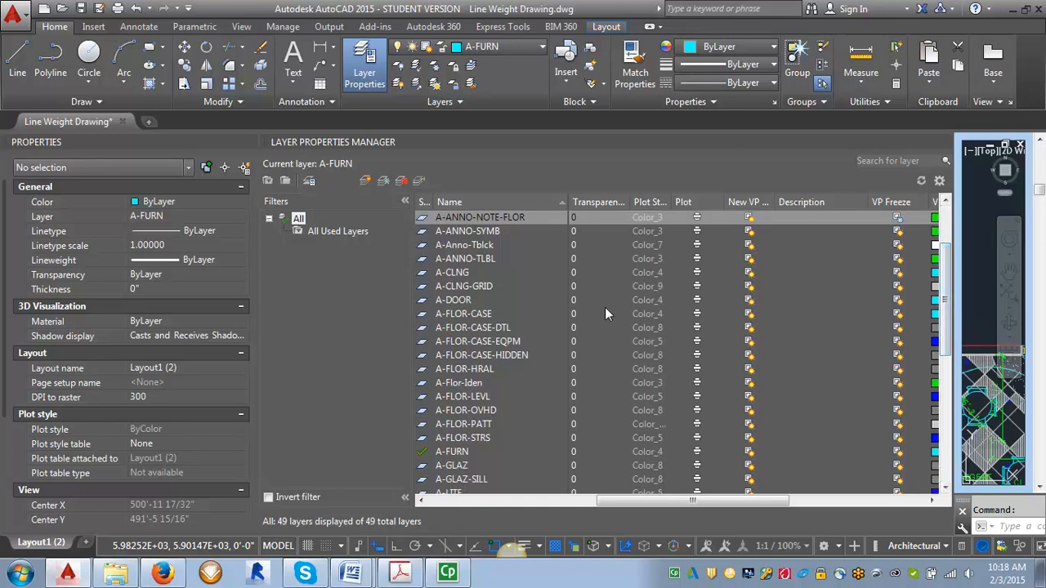
click(899, 301)
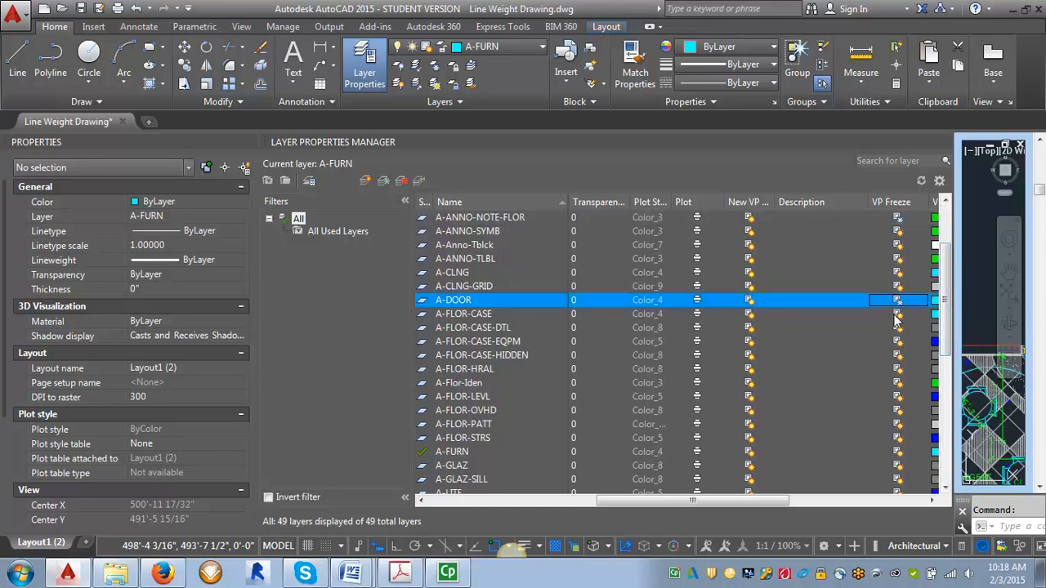
click(897, 315)
click(897, 328)
click(898, 342)
click(897, 355)
click(898, 370)
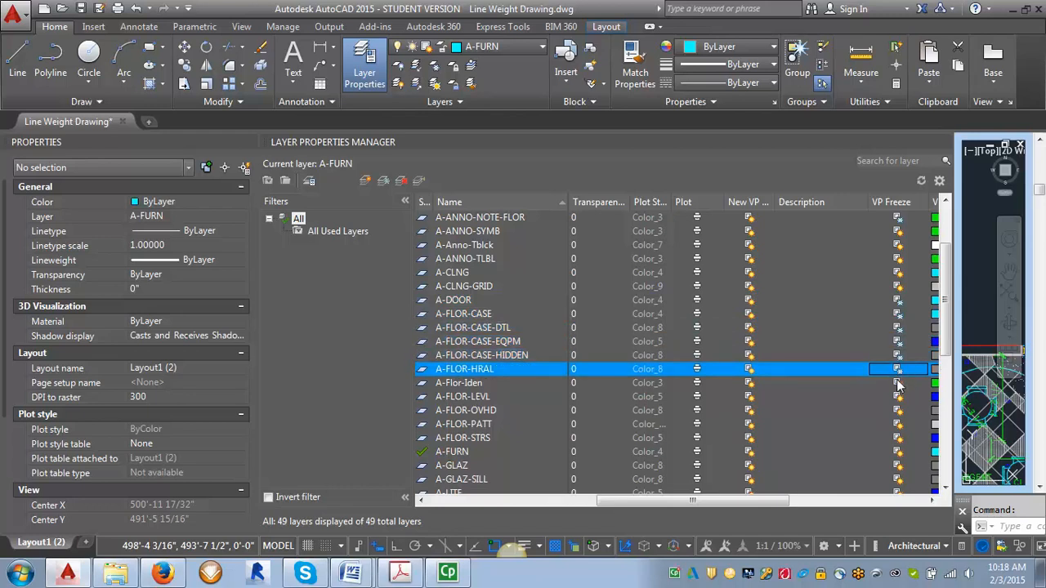
Step: Freeze the A-Flor-Iden, A-FLOR-LEVL, A-FLOR-OVHD, A-FLOR-PATT, A-FLOR-STRS and A-FURN layers in the current viewport
click(898, 384)
click(899, 397)
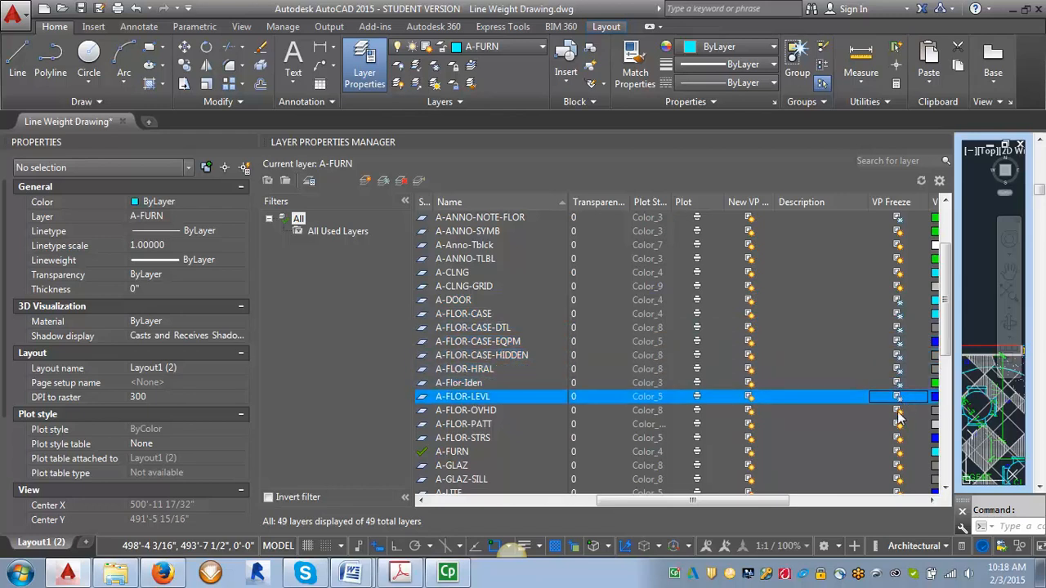
click(898, 411)
click(899, 426)
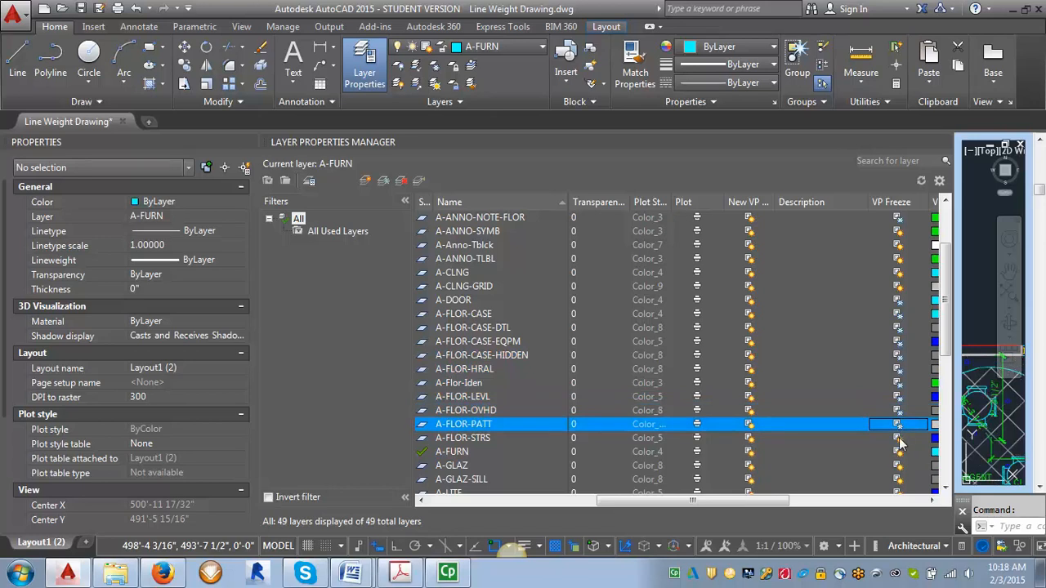
click(899, 439)
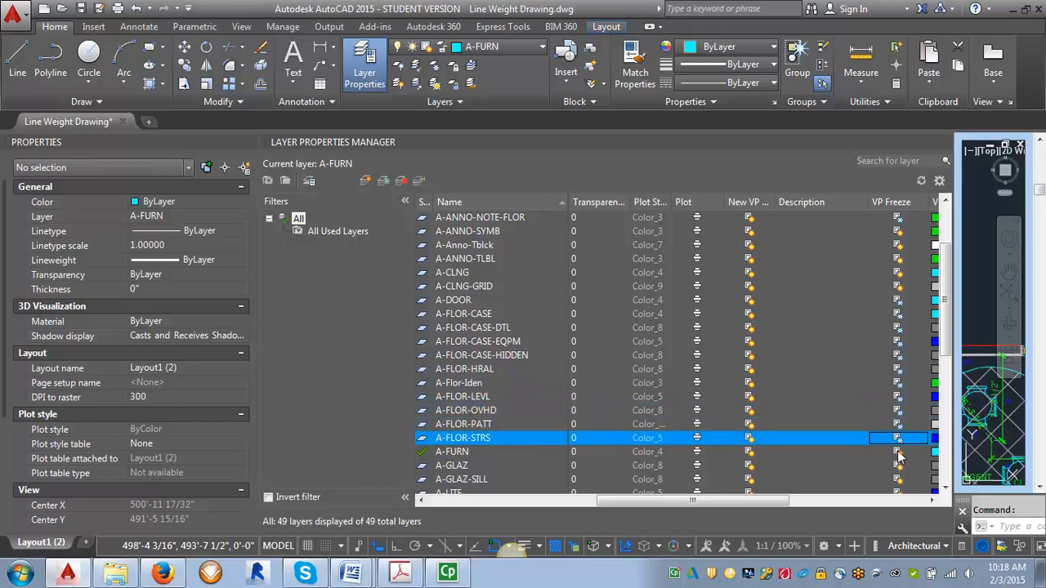
click(898, 453)
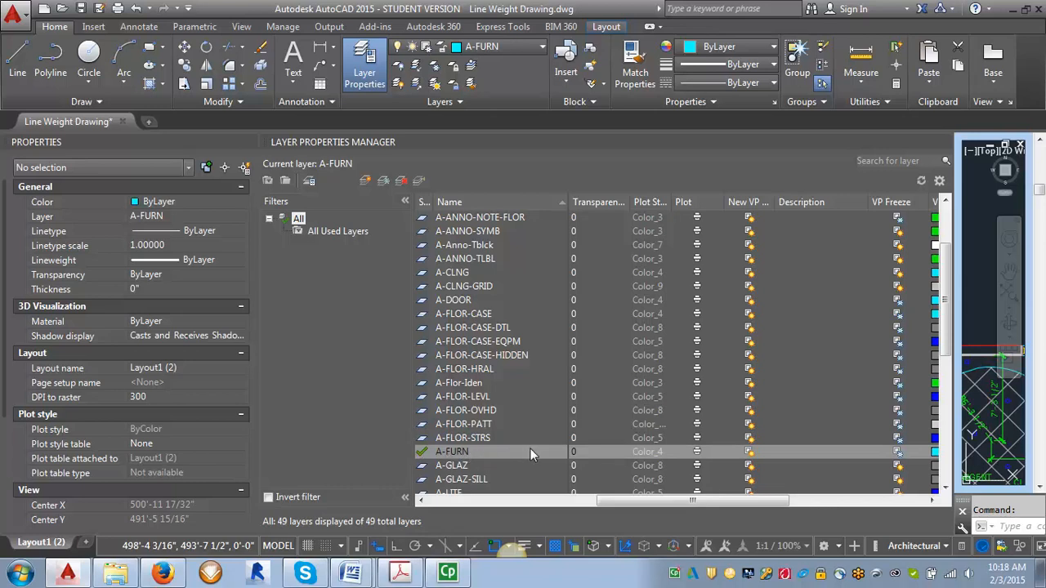
Step: Freeze the E-POWER layer in the current viewport and close the layer manager
drag(945, 302, 956, 375)
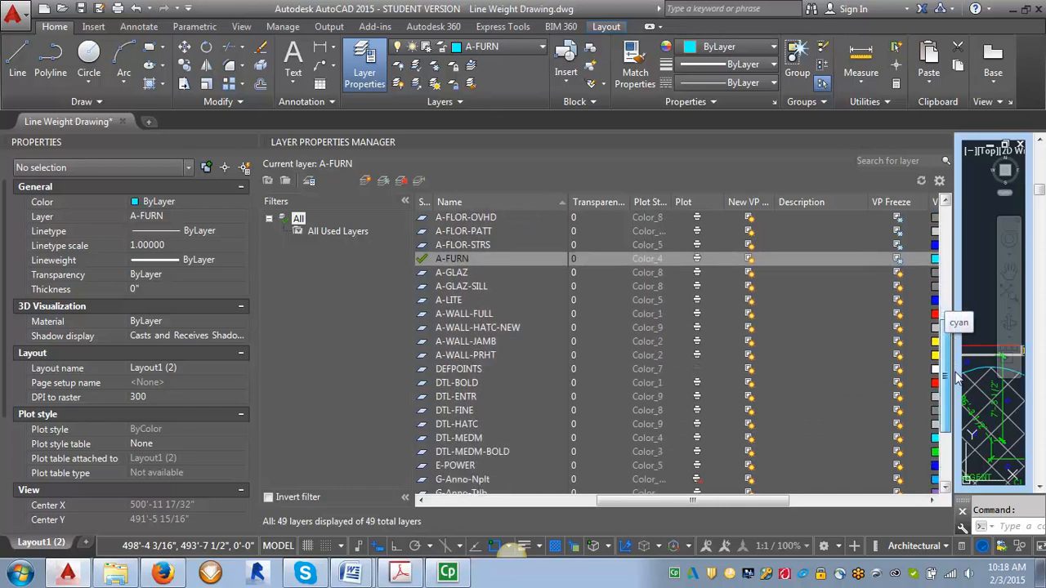
click(902, 467)
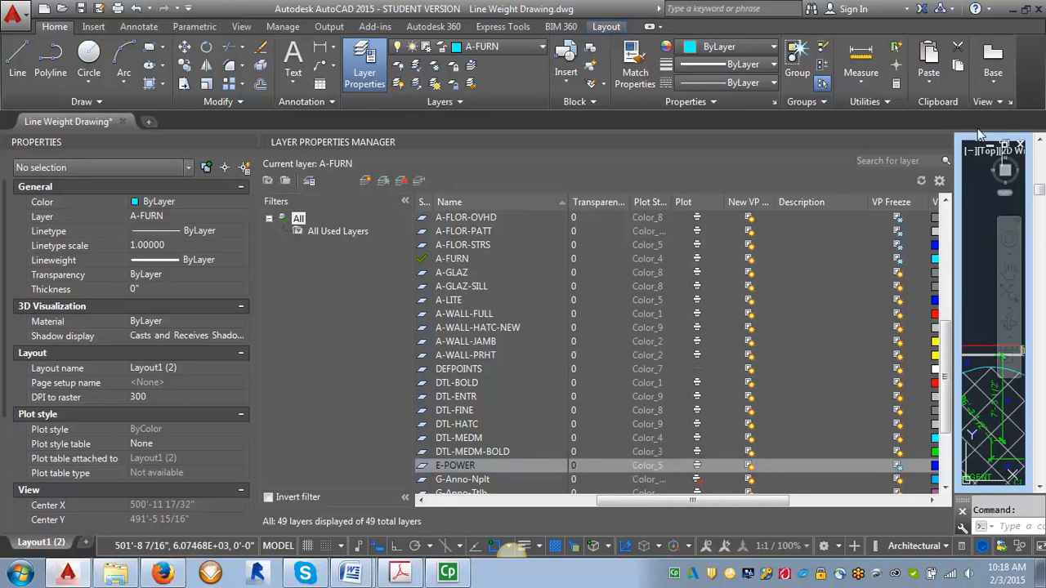
click(947, 146)
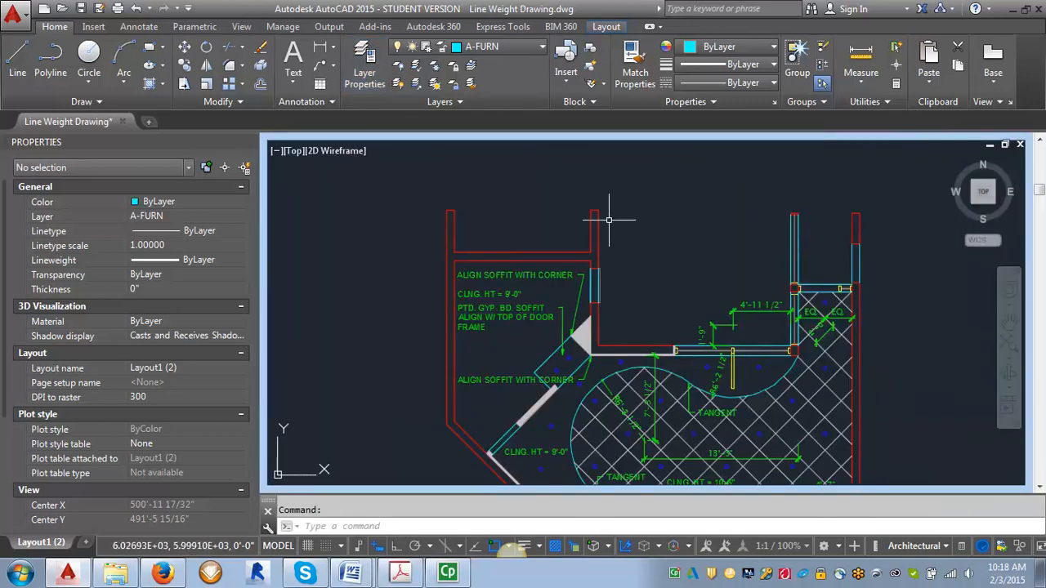
Step: Inspect the reflected ceiling plan for leftover floor plan items and restore the maximized viewport to the paper space sheet
scroll(572, 237, down, 3)
scroll(646, 409, down, 2)
scroll(641, 460, up, 4)
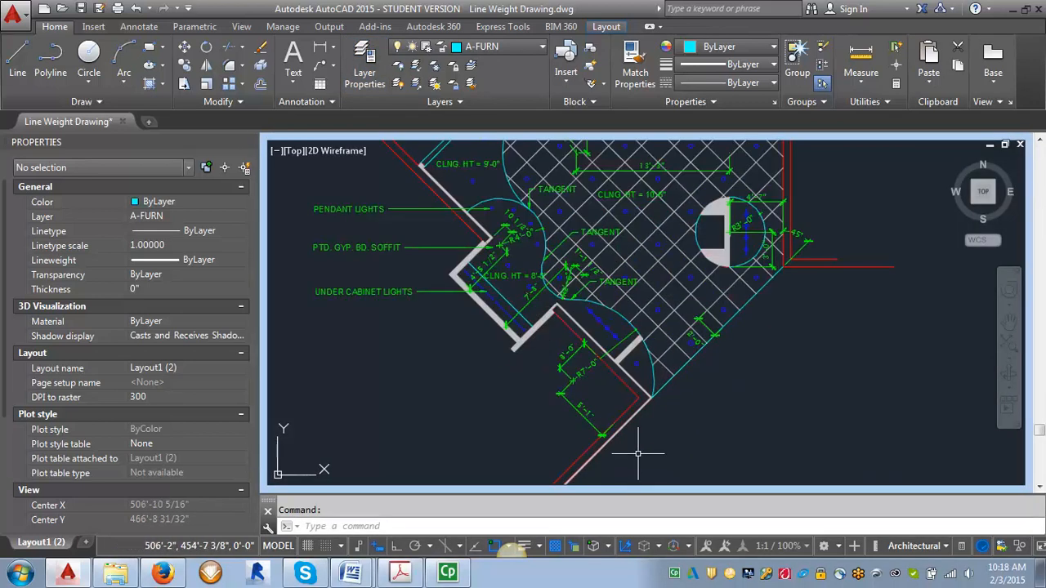
scroll(781, 372, down, 1)
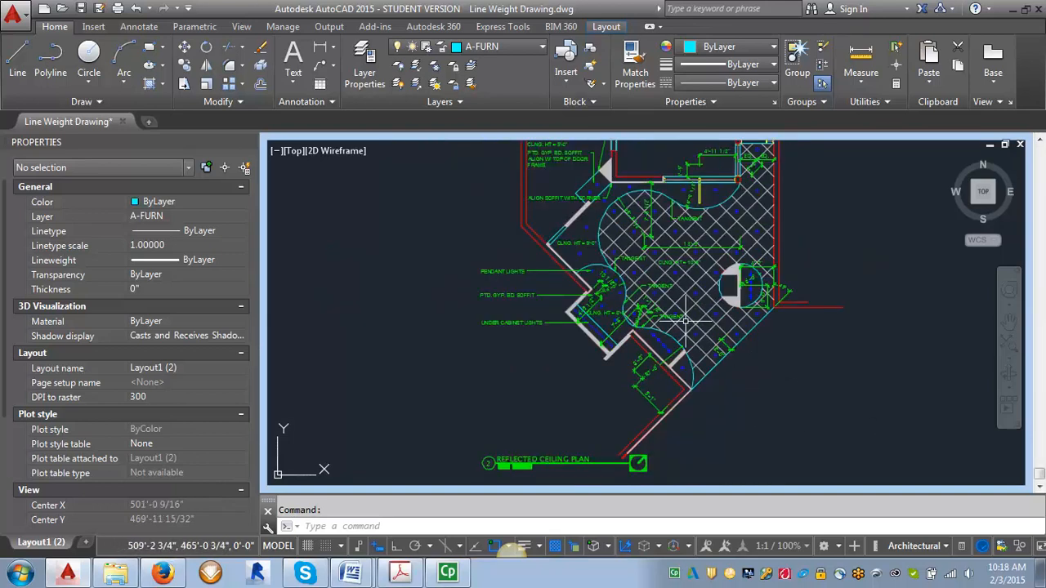
double_click(642, 136)
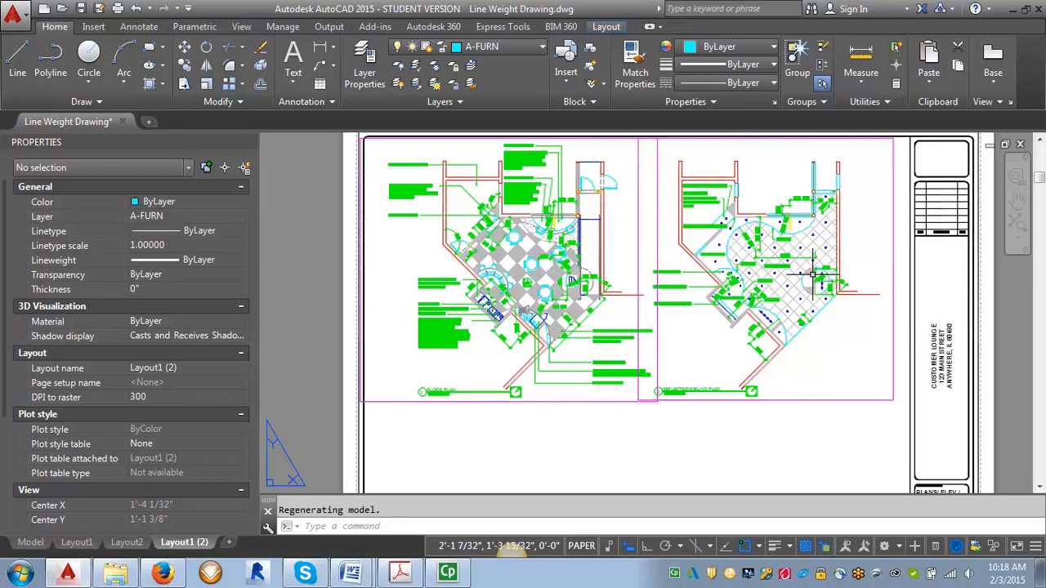
Step: Compare the full drawing in model space with both plans on the whole Layout1 (2) sheet
click(30, 543)
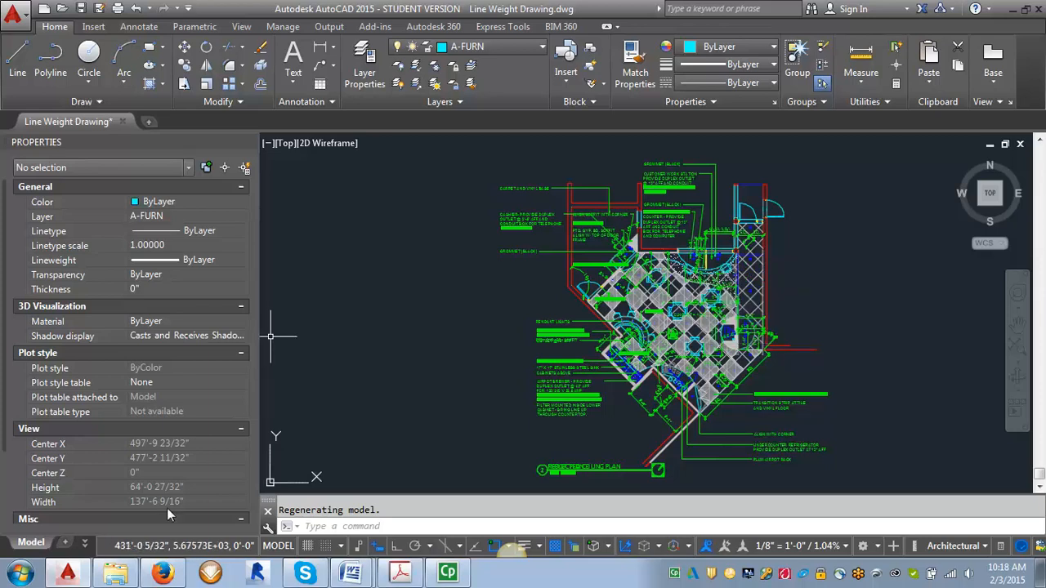
click(84, 545)
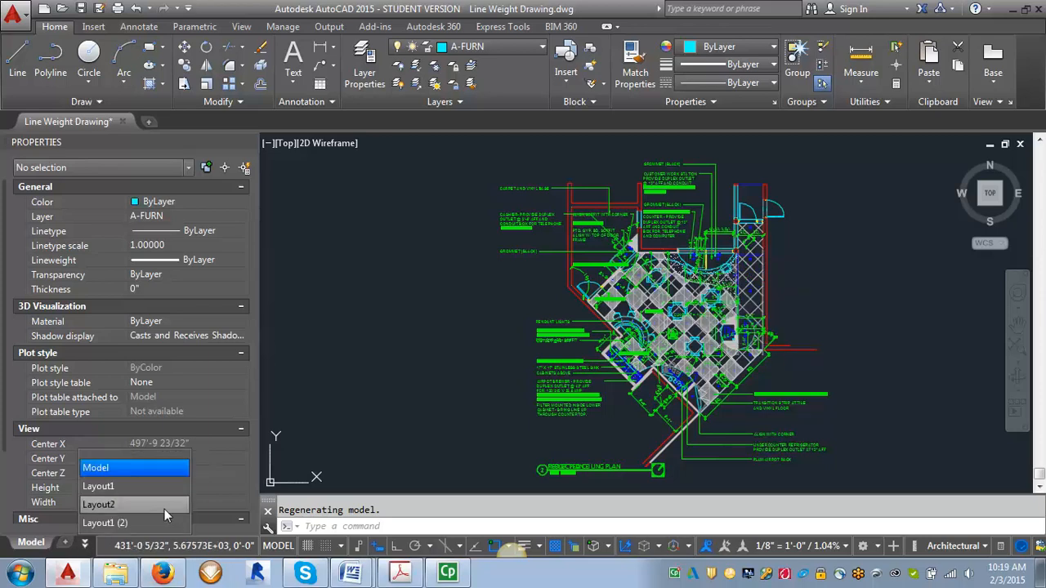
click(133, 527)
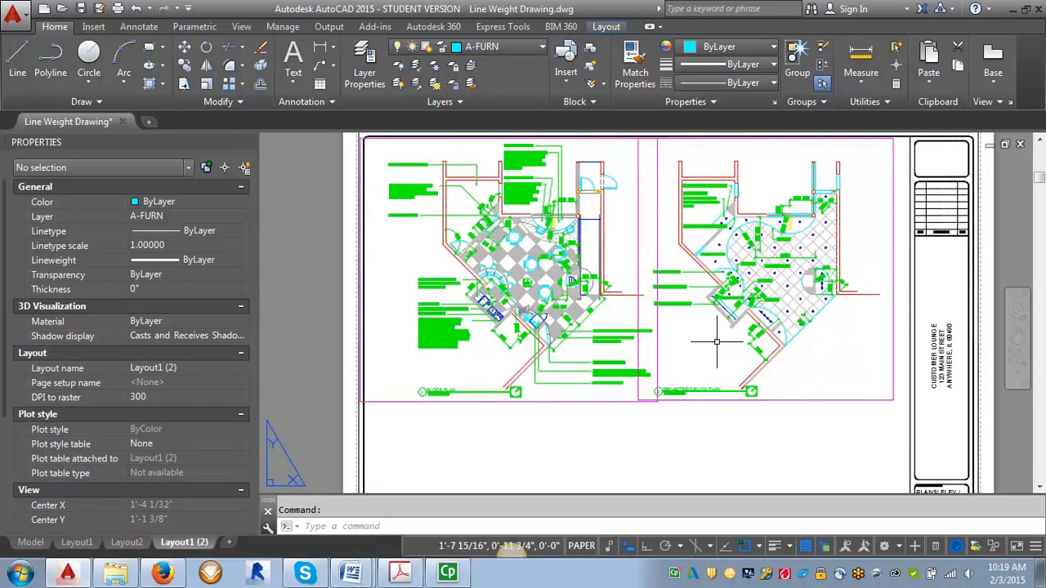
scroll(711, 342, down, 2)
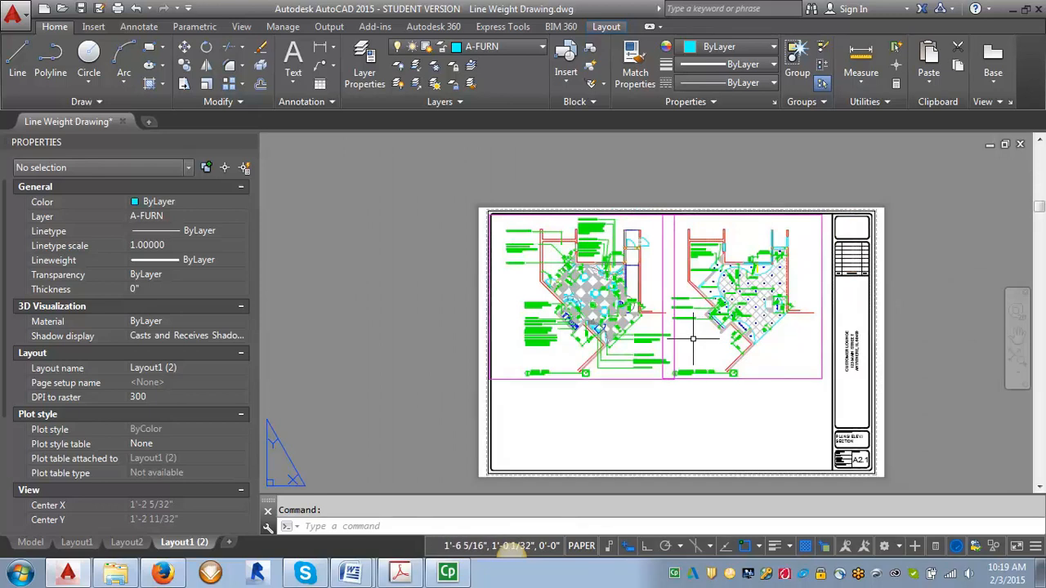